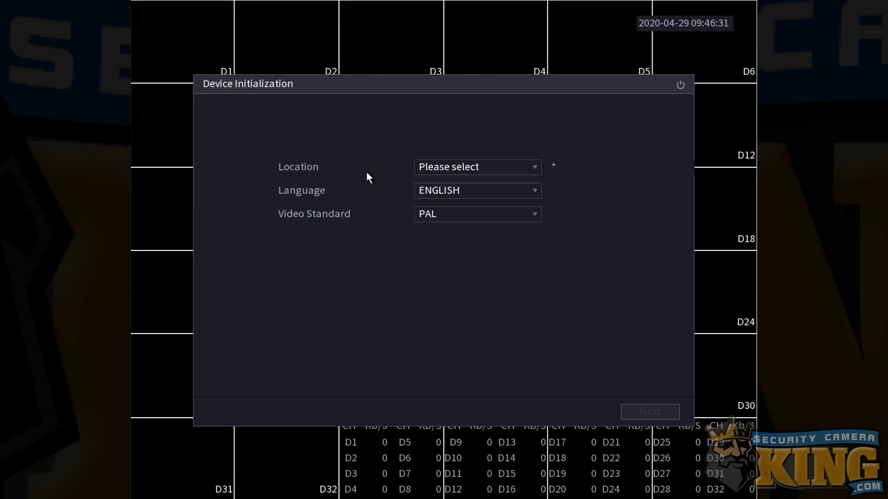
- Search 'uni' to pick United States as the location, keep NTSC video standard, and continue
{"action": "left_click", "coordinate": [438, 168]}
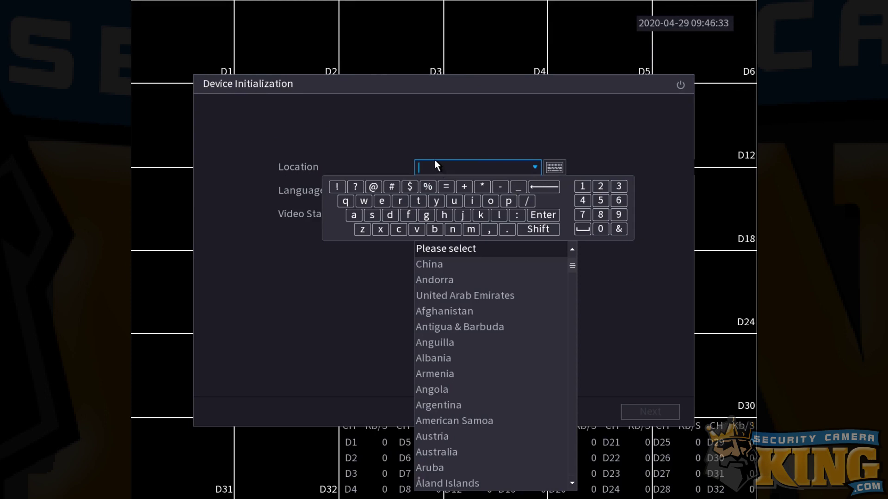
{"action": "left_click", "coordinate": [455, 198]}
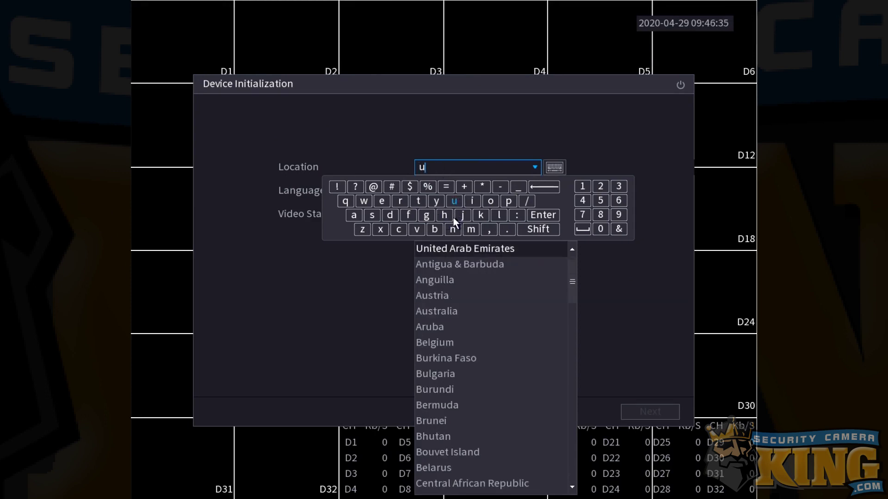
{"action": "left_click", "coordinate": [451, 229]}
{"action": "left_click", "coordinate": [471, 202]}
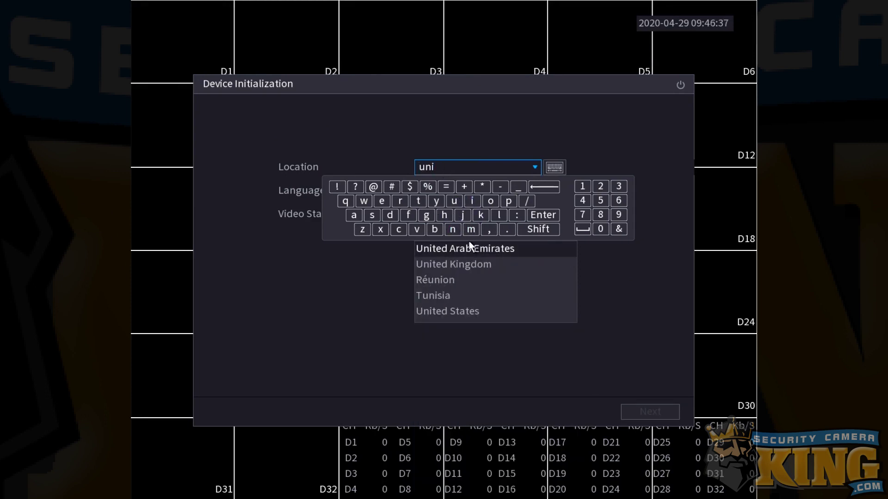
{"action": "left_click", "coordinate": [447, 311]}
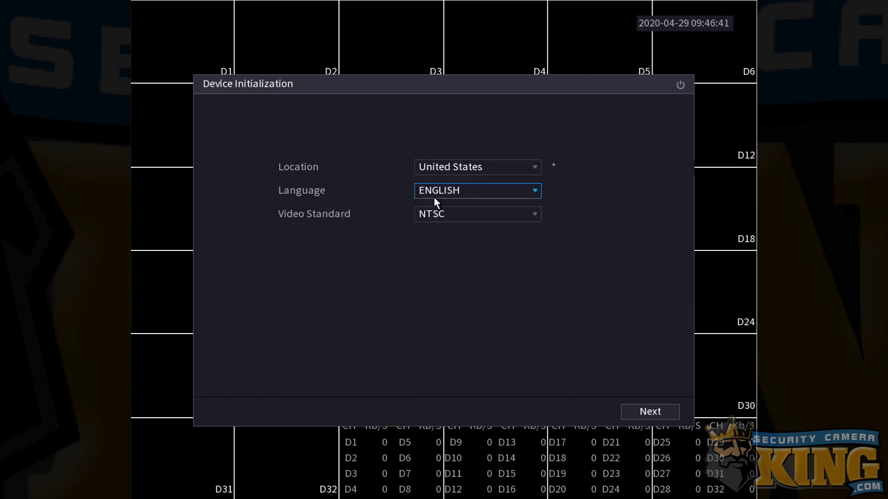
{"action": "left_click", "coordinate": [437, 215]}
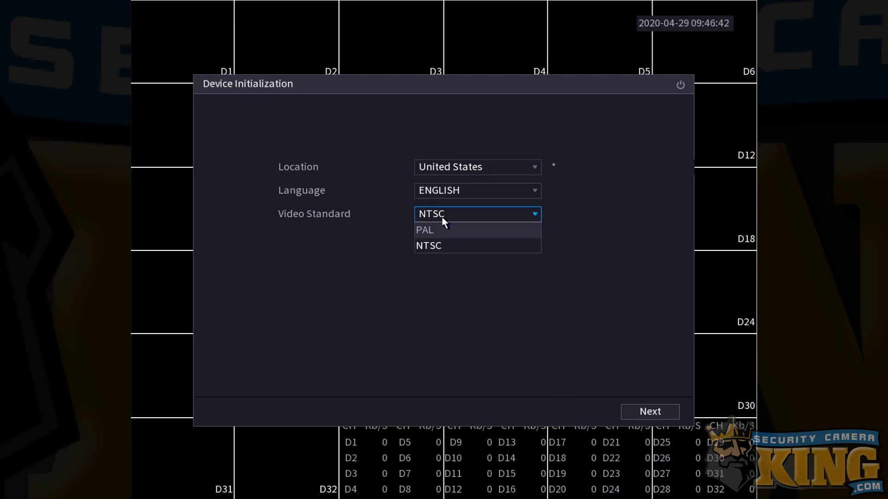
{"action": "left_click", "coordinate": [438, 246]}
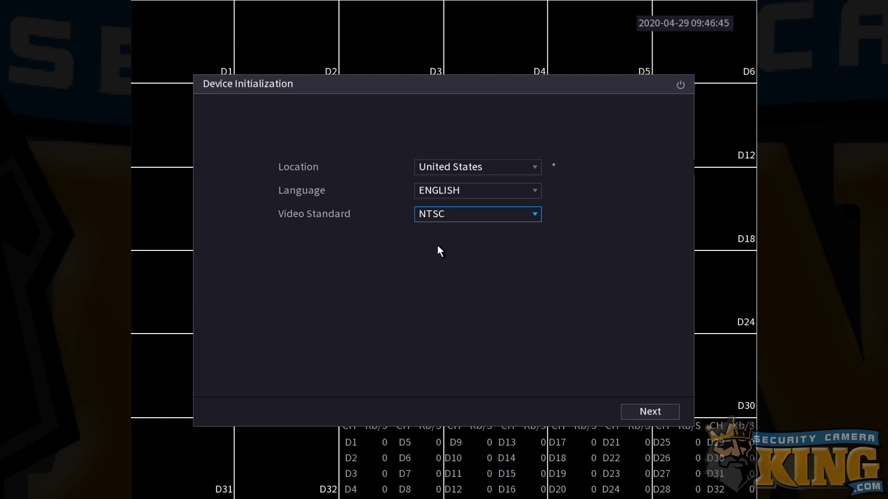
{"action": "left_click", "coordinate": [640, 411]}
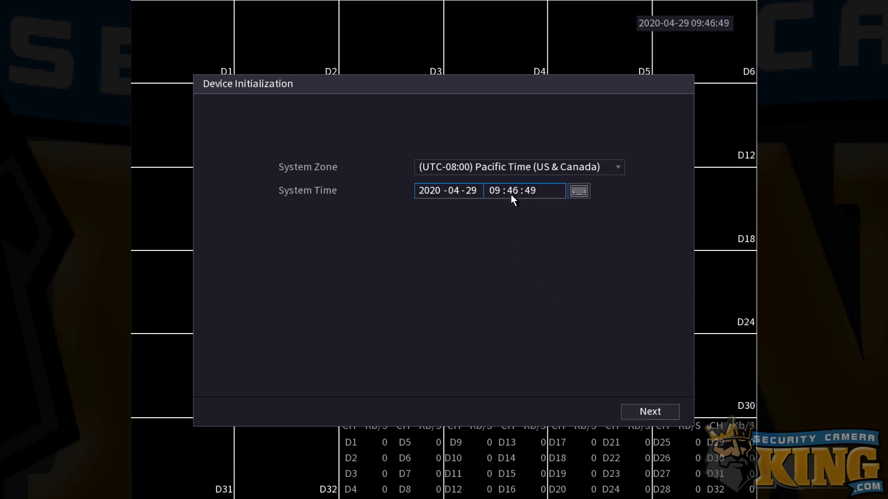
- Choose (UTC-05:00) Eastern Time (US & Canada), change the system time hour to 10, and continue
{"action": "left_click", "coordinate": [514, 164]}
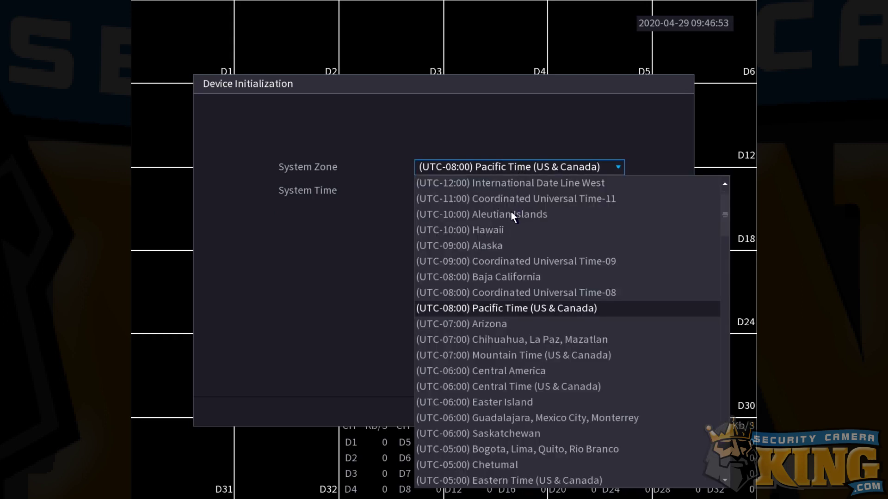
{"action": "left_click", "coordinate": [518, 478]}
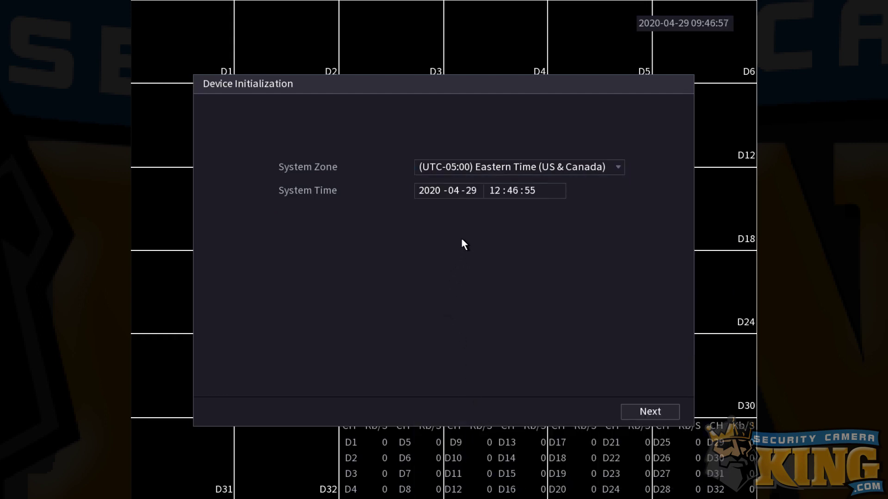
{"action": "left_click", "coordinate": [437, 190]}
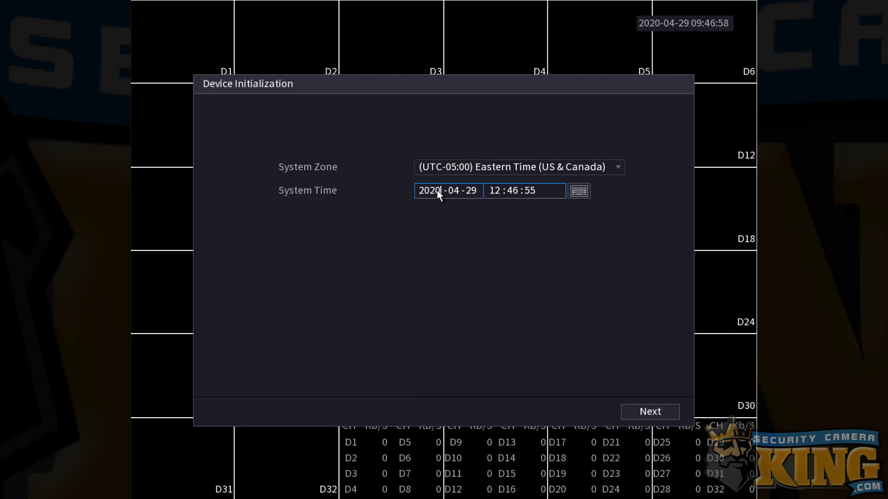
{"action": "left_click", "coordinate": [474, 191]}
{"action": "left_click", "coordinate": [496, 191]}
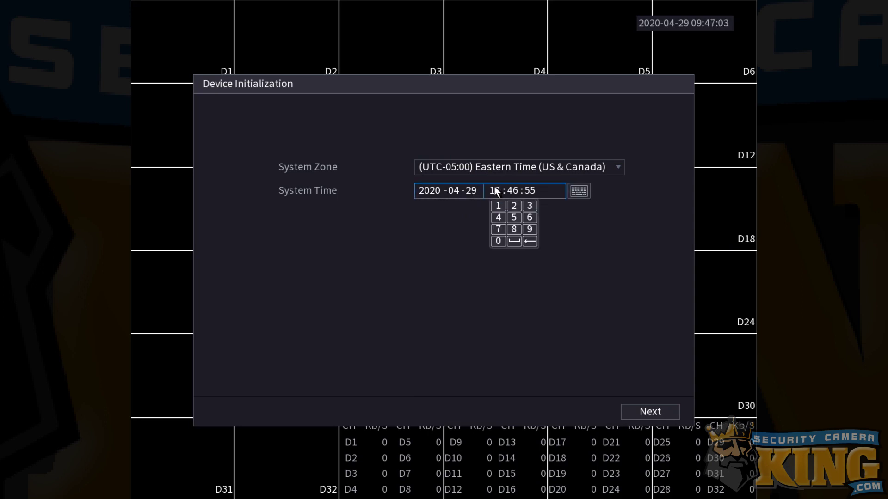
{"action": "left_click", "coordinate": [529, 241]}
{"action": "left_click", "coordinate": [498, 205]}
{"action": "left_click", "coordinate": [498, 240]}
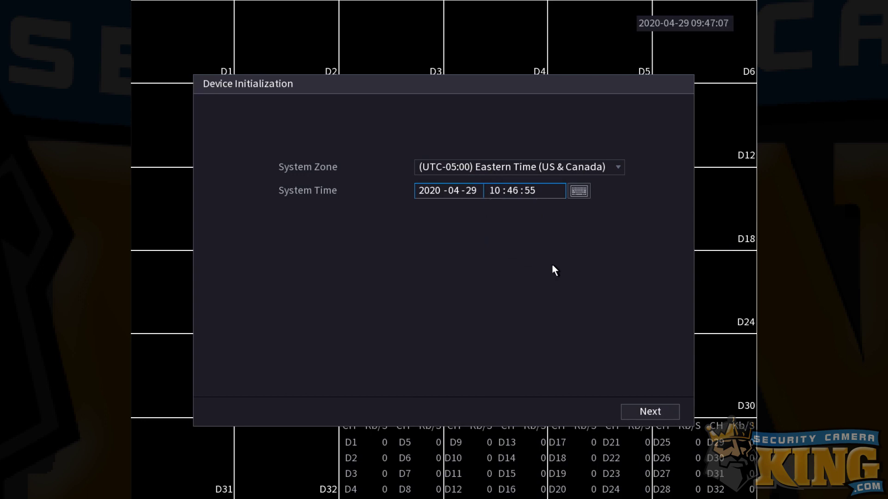
{"action": "left_click", "coordinate": [632, 410]}
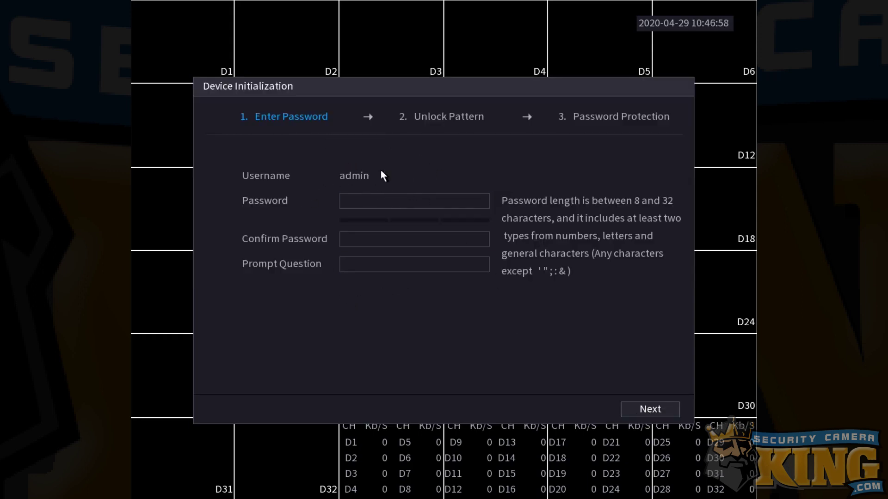
- Enter the admin password and its confirmation with the on-screen keyboard
{"action": "left_click", "coordinate": [392, 200]}
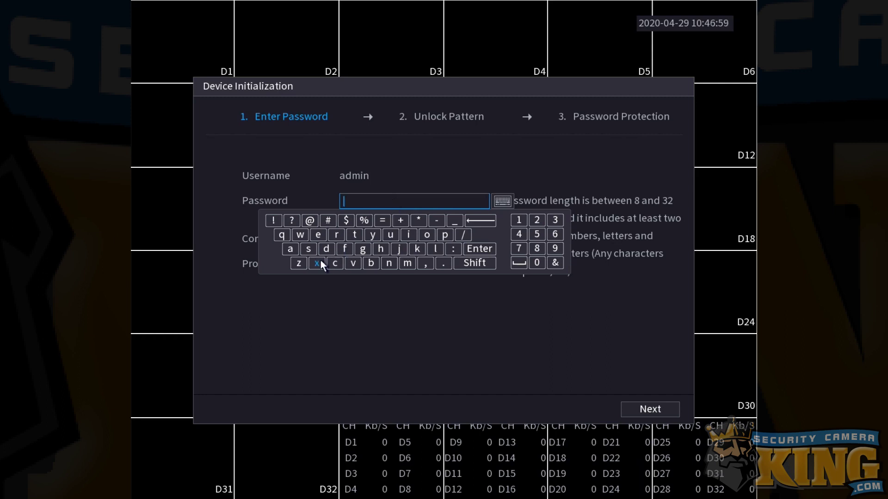
{"action": "left_click", "coordinate": [289, 249]}
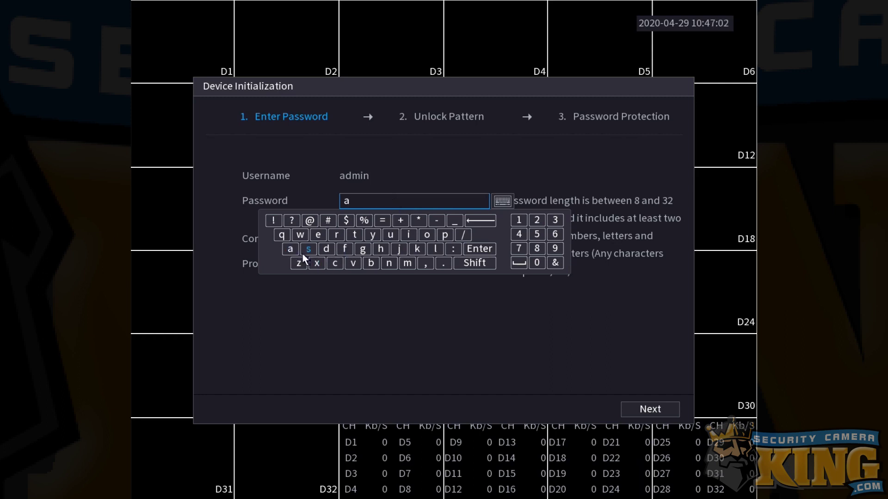
{"action": "left_click", "coordinate": [331, 250]}
{"action": "left_click", "coordinate": [405, 263]}
{"action": "left_click", "coordinate": [407, 234]}
{"action": "left_click", "coordinate": [389, 261]}
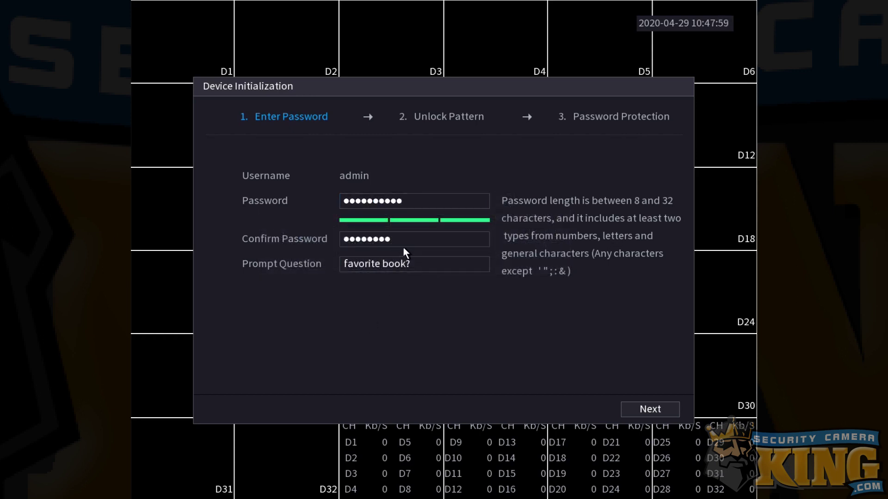
{"action": "left_click", "coordinate": [407, 245]}
{"action": "left_click", "coordinate": [272, 258]}
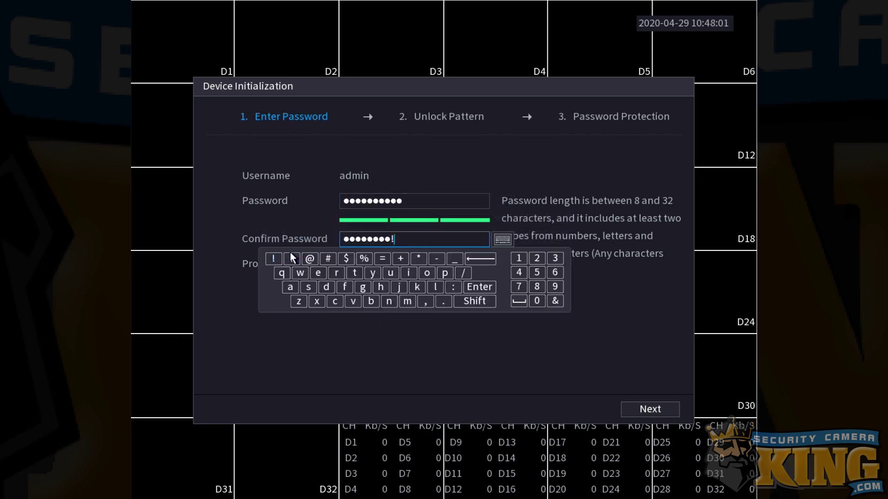
{"action": "left_click", "coordinate": [290, 257]}
{"action": "left_click", "coordinate": [324, 365]}
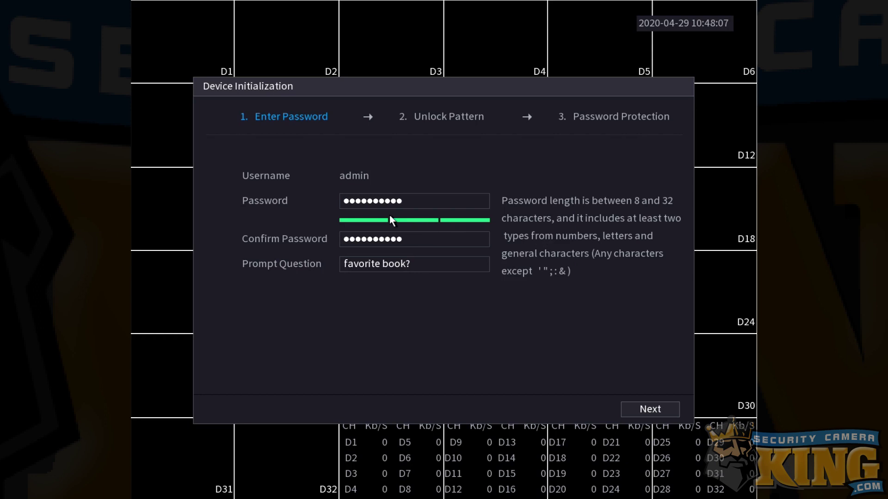
- Delete the extra characters from both password fields so they match, then continue
{"action": "left_click", "coordinate": [423, 207]}
{"action": "left_click", "coordinate": [448, 203]}
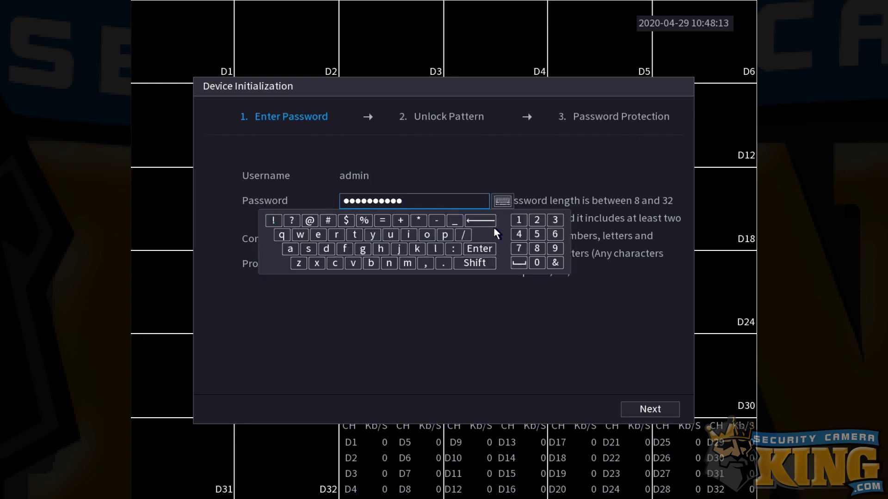
{"action": "left_click", "coordinate": [480, 220]}
{"action": "left_click", "coordinate": [479, 220]}
{"action": "left_click", "coordinate": [480, 248]}
{"action": "left_click", "coordinate": [444, 235]}
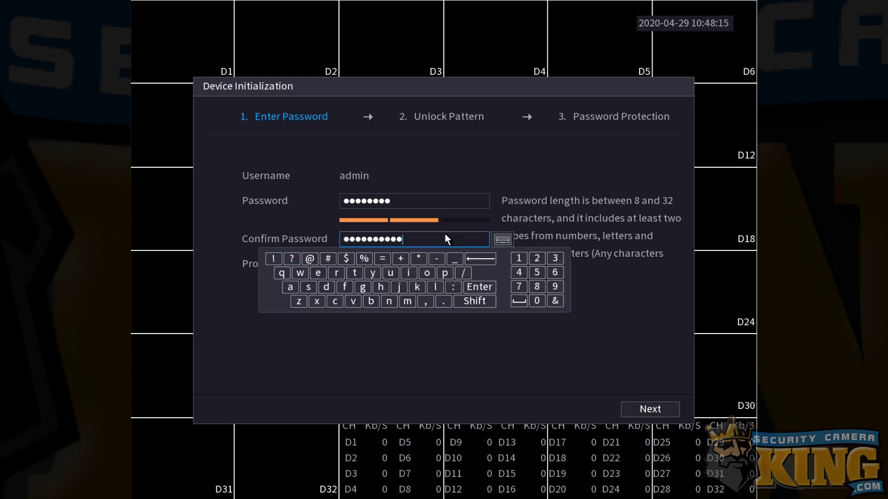
{"action": "left_click", "coordinate": [477, 258]}
{"action": "left_click", "coordinate": [476, 258]}
{"action": "left_click", "coordinate": [603, 316]}
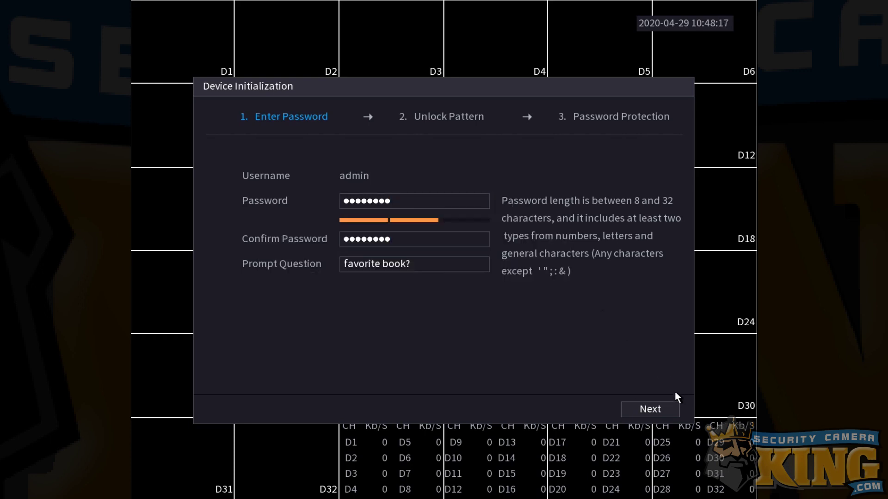
{"action": "left_click", "coordinate": [662, 408]}
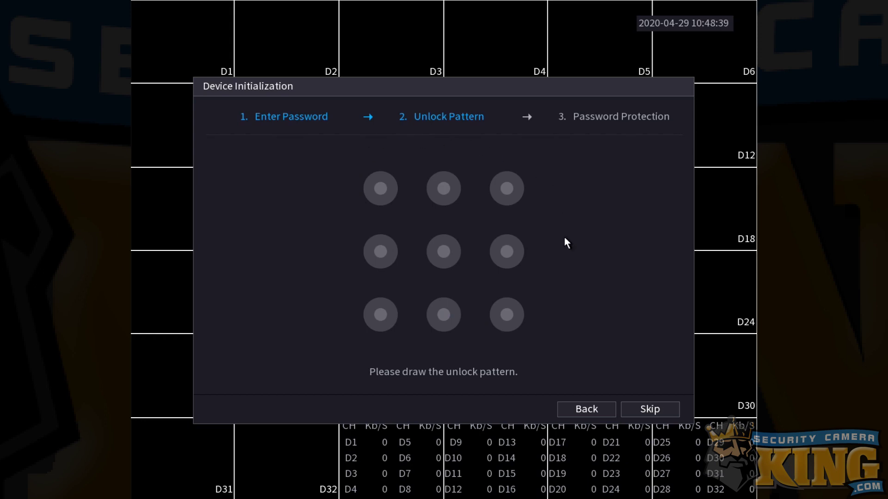
- Draw the pattern down the left column, across the bottom row, up the right column, and redraw it to confirm
{"action": "left_click_drag", "start_coordinate": [386, 185], "coordinate": [378, 228]}
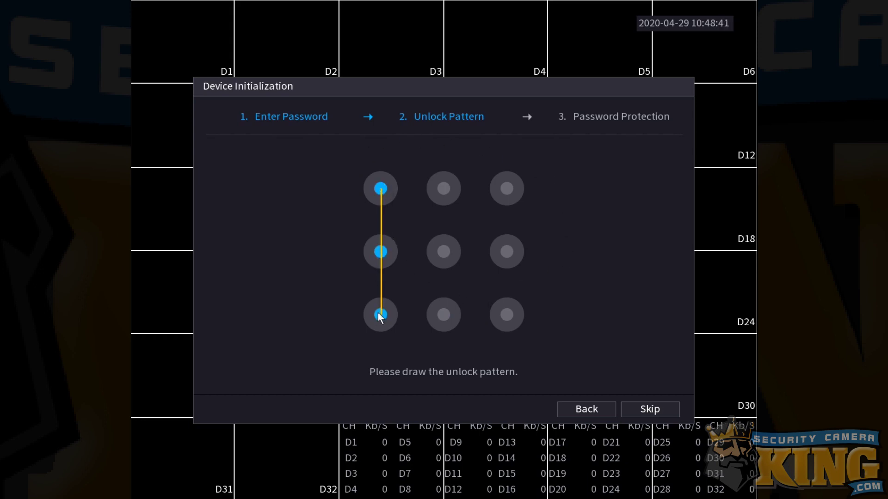
{"action": "left_click_drag", "start_coordinate": [470, 336], "coordinate": [500, 322]}
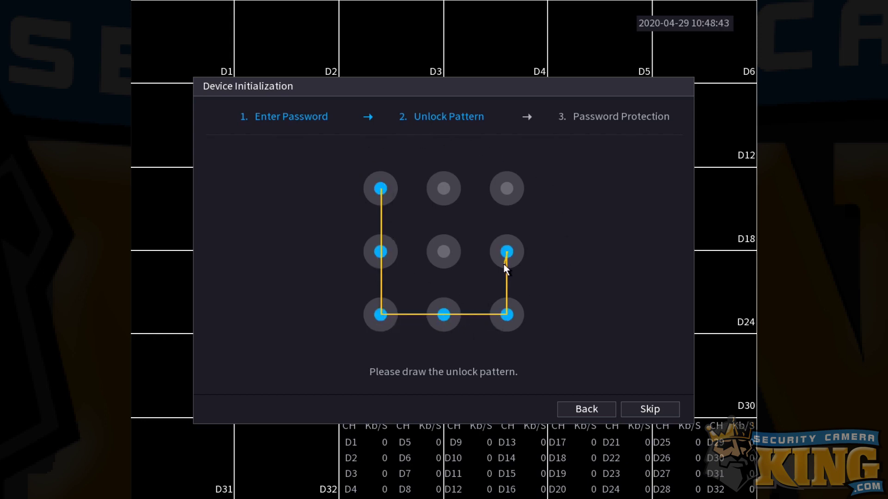
{"action": "left_click_drag", "start_coordinate": [503, 264], "coordinate": [509, 195]}
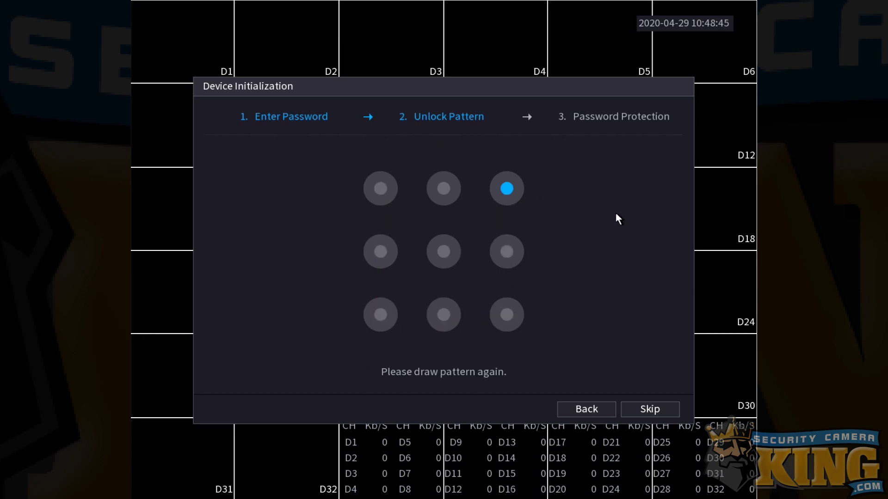
{"action": "mouse_move", "coordinate": [386, 184]}
{"action": "left_mouse_down"}
{"action": "mouse_move", "coordinate": [376, 315]}
{"action": "mouse_move", "coordinate": [467, 322]}
{"action": "mouse_move", "coordinate": [508, 303]}
{"action": "left_mouse_up"}
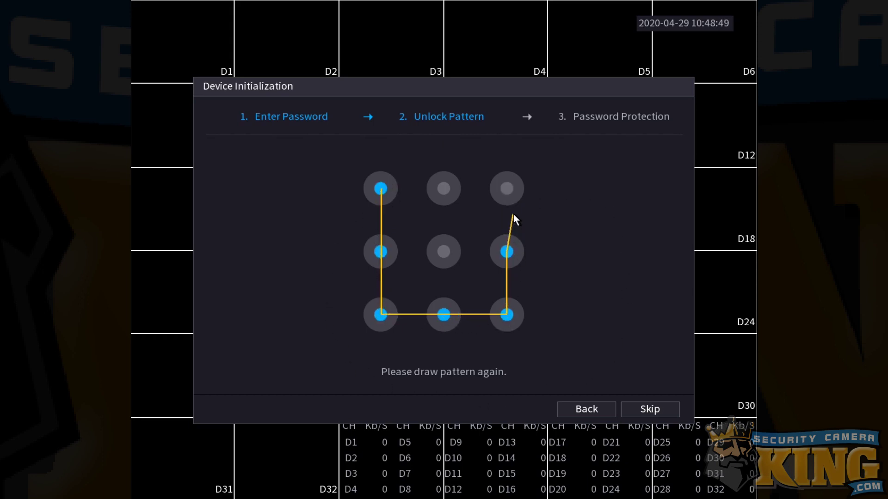
{"action": "left_click_drag", "start_coordinate": [513, 214], "coordinate": [509, 190]}
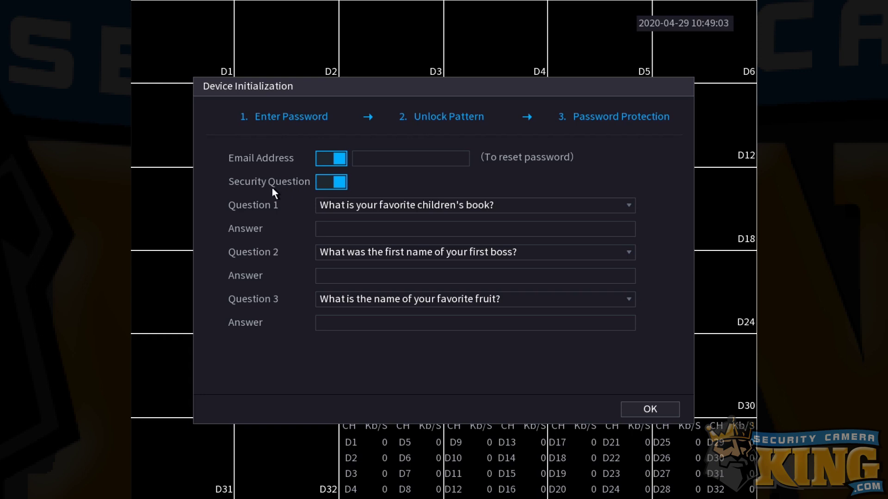
- Fill in the password-reset e-mail and the three security answers, then confirm with OK
{"action": "left_click", "coordinate": [371, 162]}
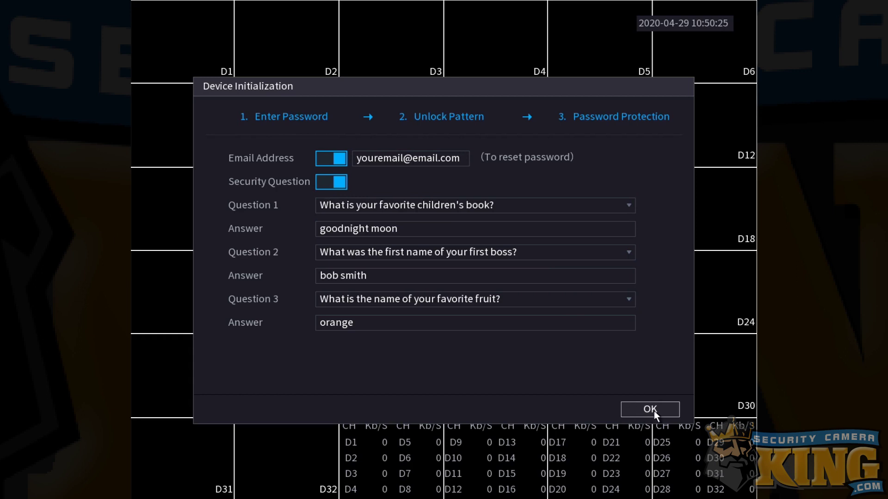
{"action": "left_click", "coordinate": [644, 409]}
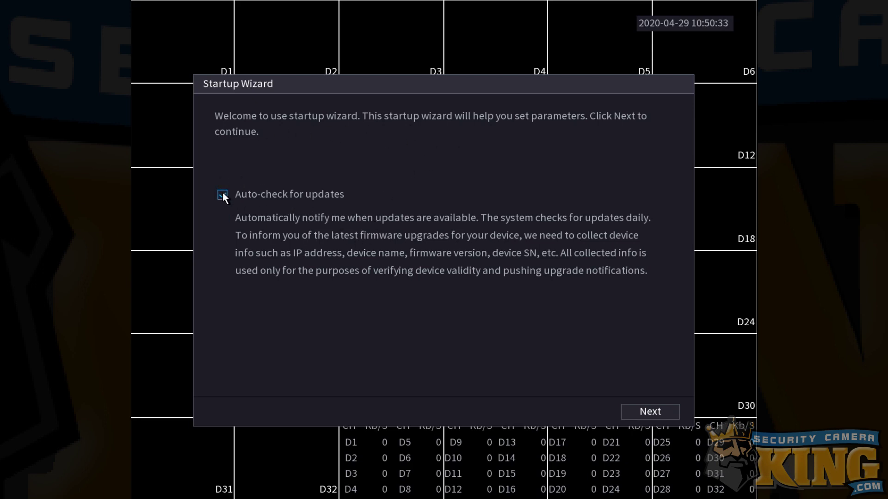
- On the General page, set Device No. to 8, leave Auto Logout at 10 minutes, and continue
{"action": "left_click", "coordinate": [669, 416]}
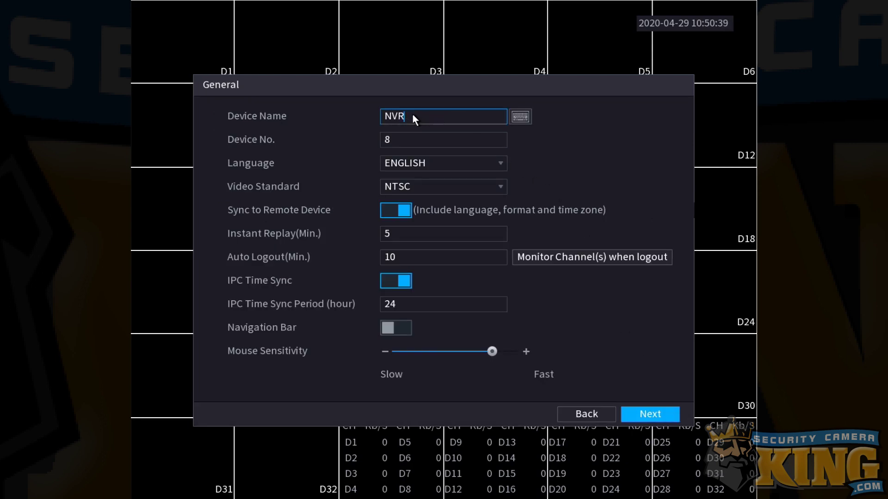
{"action": "left_click", "coordinate": [401, 138]}
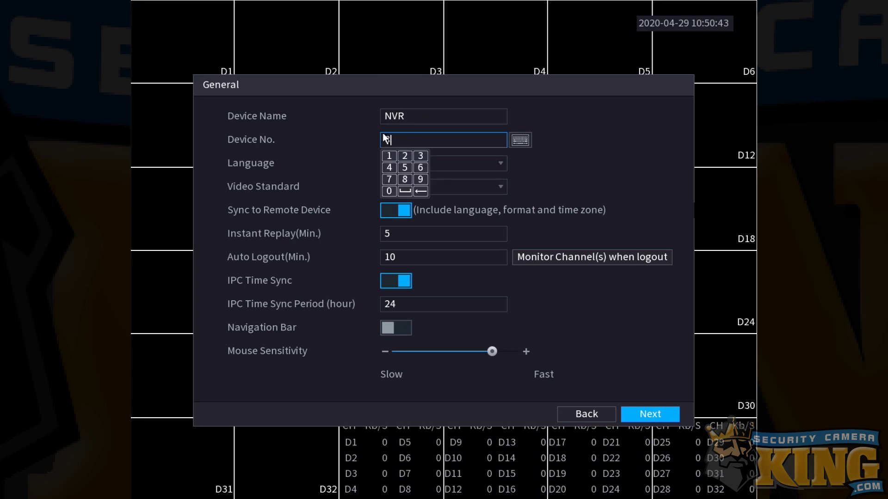
{"action": "left_click", "coordinate": [342, 123]}
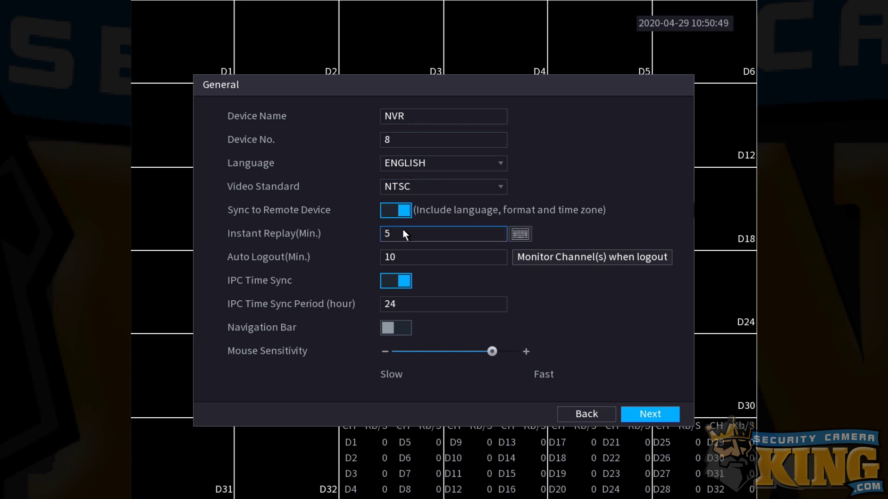
{"action": "left_click", "coordinate": [383, 252]}
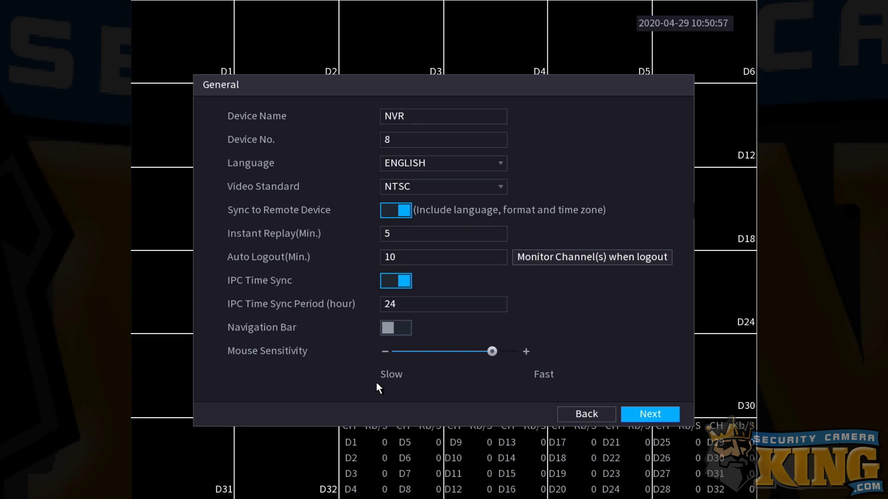
{"action": "left_click", "coordinate": [653, 414]}
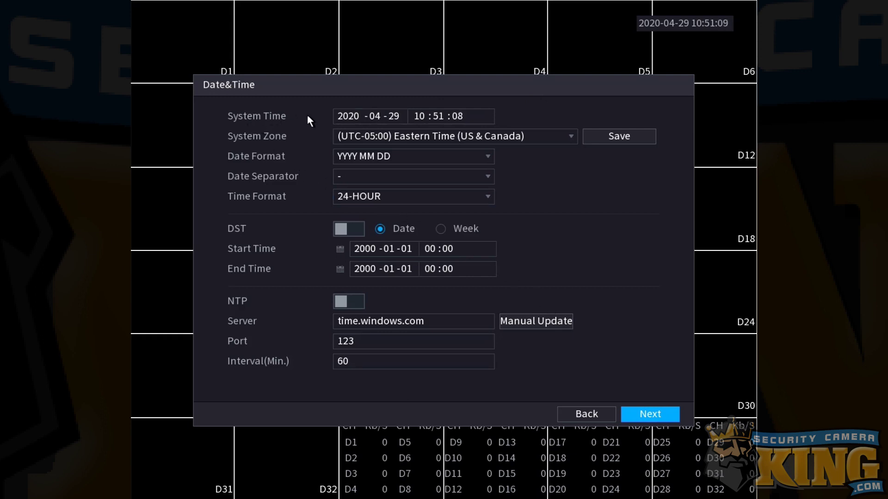
- Keep the dash as the system date separator
{"action": "left_click", "coordinate": [391, 116]}
{"action": "left_click", "coordinate": [398, 118]}
{"action": "left_click", "coordinate": [348, 178]}
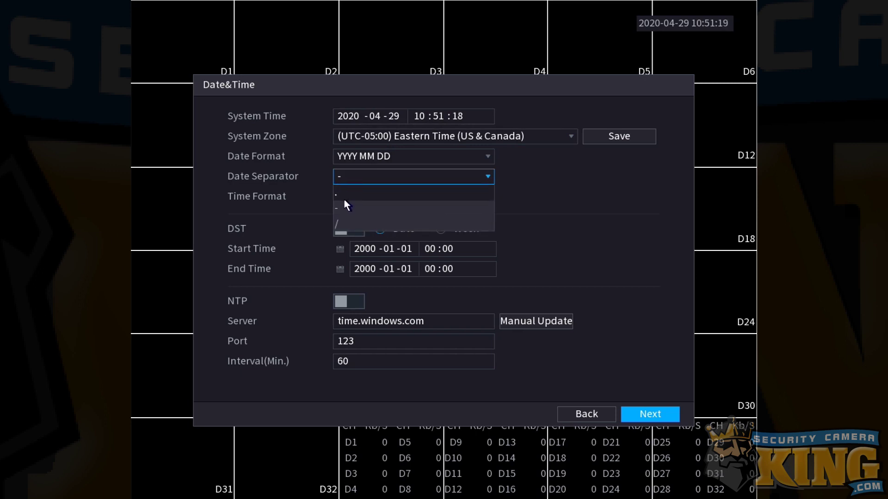
{"action": "left_click", "coordinate": [310, 157]}
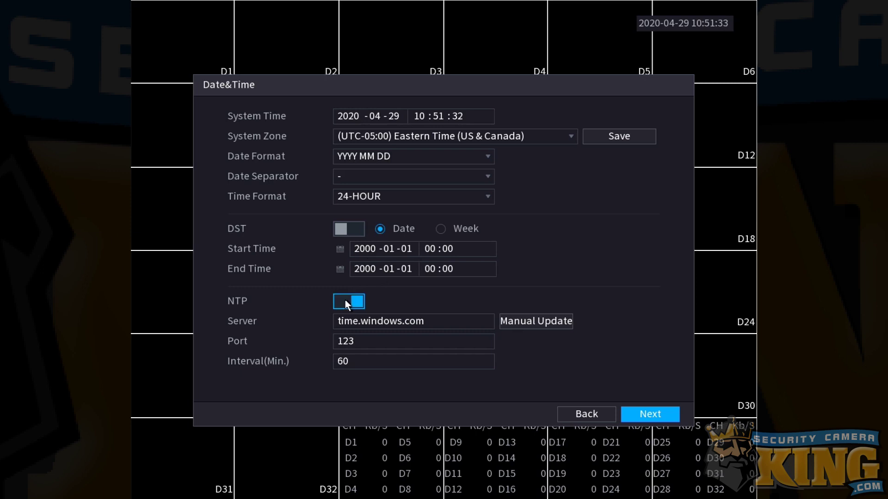
- Replace 'windows' with 'google' so the NTP server reads time.google.com, then continue
{"action": "left_click", "coordinate": [371, 321]}
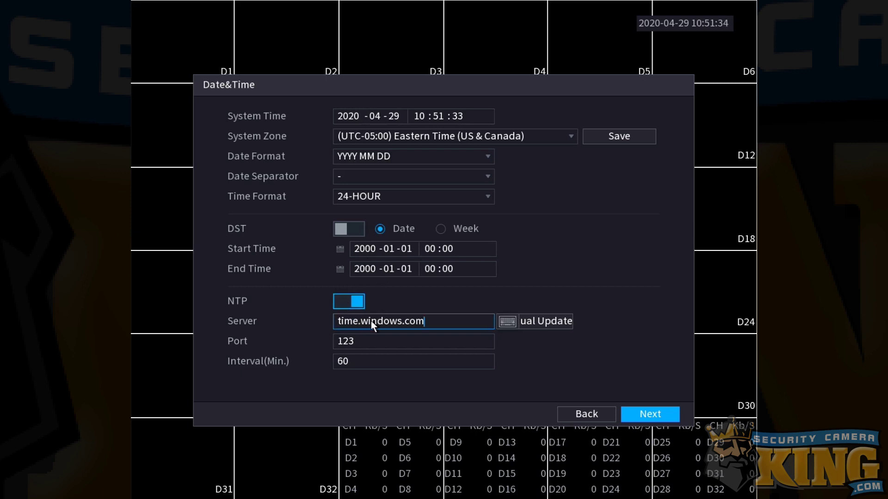
{"action": "left_click", "coordinate": [398, 320]}
{"action": "left_click", "coordinate": [480, 340]}
{"action": "left_click", "coordinate": [480, 340]}
{"action": "left_click", "coordinate": [480, 340]}
{"action": "left_click", "coordinate": [476, 341]}
{"action": "left_click", "coordinate": [477, 340]}
{"action": "left_click", "coordinate": [476, 341]}
{"action": "left_click", "coordinate": [477, 340]}
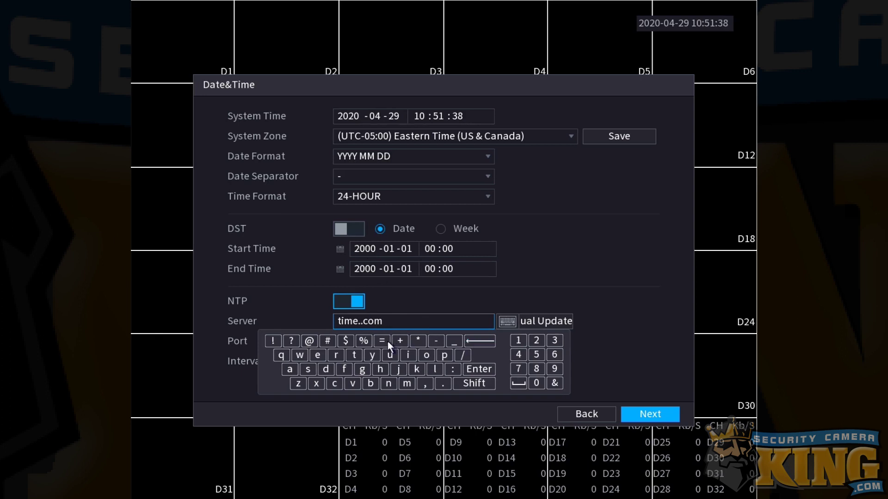
{"action": "left_click", "coordinate": [361, 369]}
{"action": "left_click", "coordinate": [424, 355]}
{"action": "left_click", "coordinate": [425, 354]}
{"action": "left_click", "coordinate": [363, 369]}
{"action": "left_click", "coordinate": [435, 369]}
{"action": "left_click", "coordinate": [318, 356]}
{"action": "left_click", "coordinate": [480, 369]}
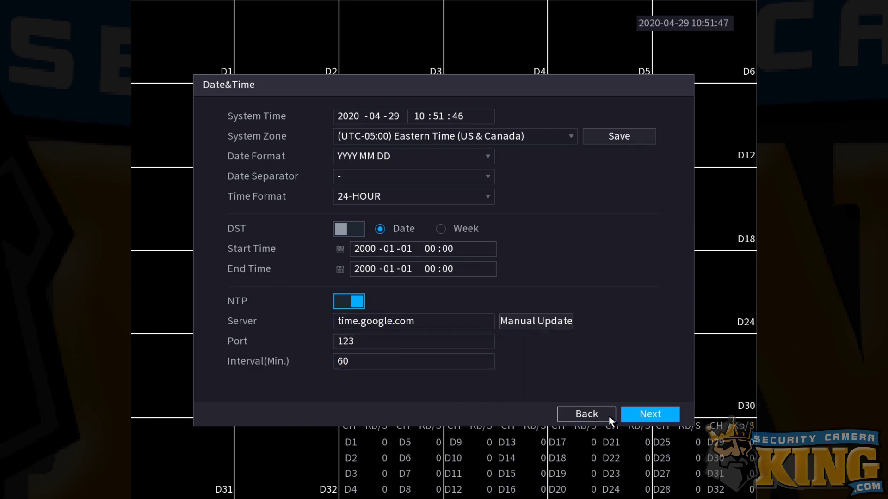
{"action": "left_click", "coordinate": [653, 417]}
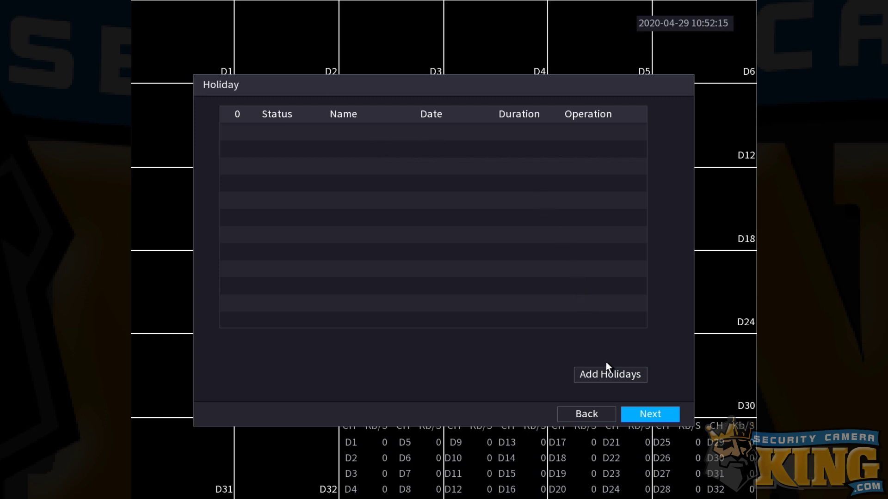
- Open the Add Holidays form and close it without adding any holiday
{"action": "left_click", "coordinate": [608, 375]}
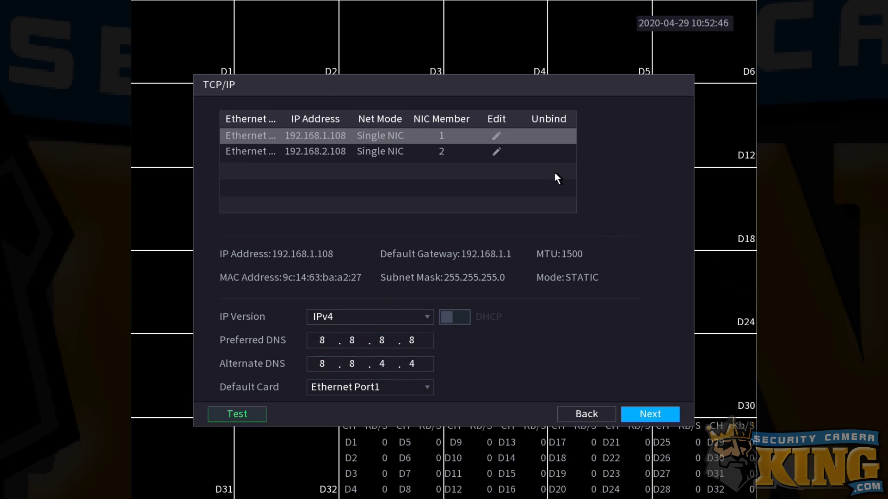
- Enable DHCP on Ethernet Port1, save it, and turn on automatic DNS via DHCP
{"action": "left_click", "coordinate": [495, 135]}
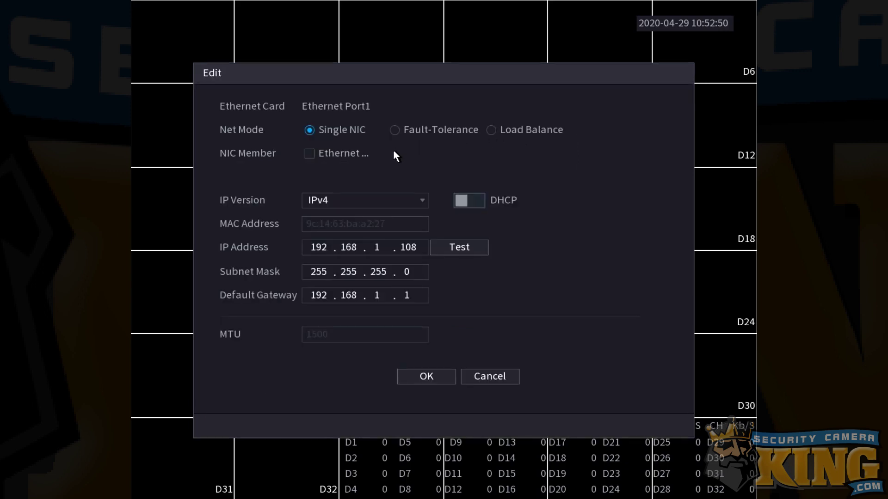
{"action": "left_click", "coordinate": [468, 203]}
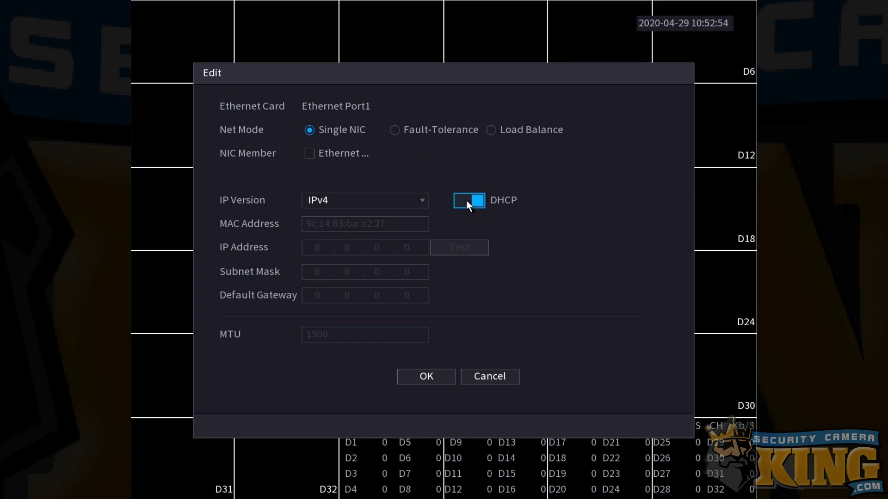
{"action": "left_click", "coordinate": [468, 202]}
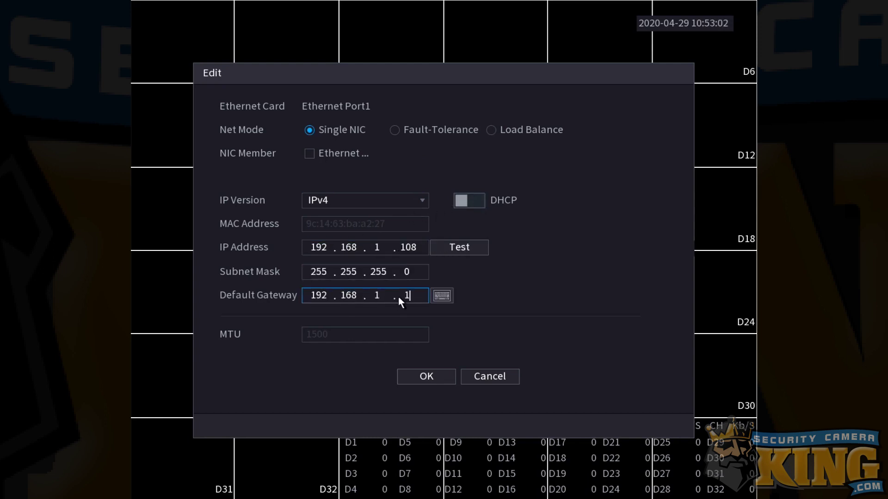
{"action": "left_click", "coordinate": [312, 246]}
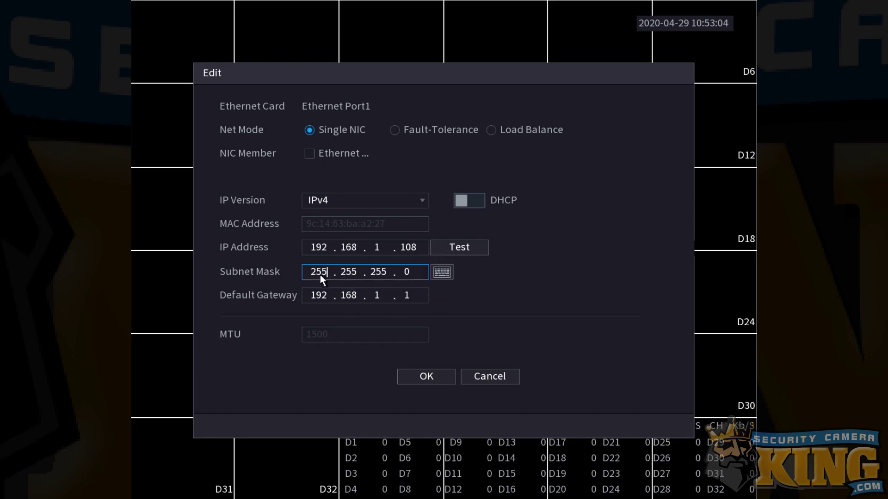
{"action": "left_click", "coordinate": [476, 204]}
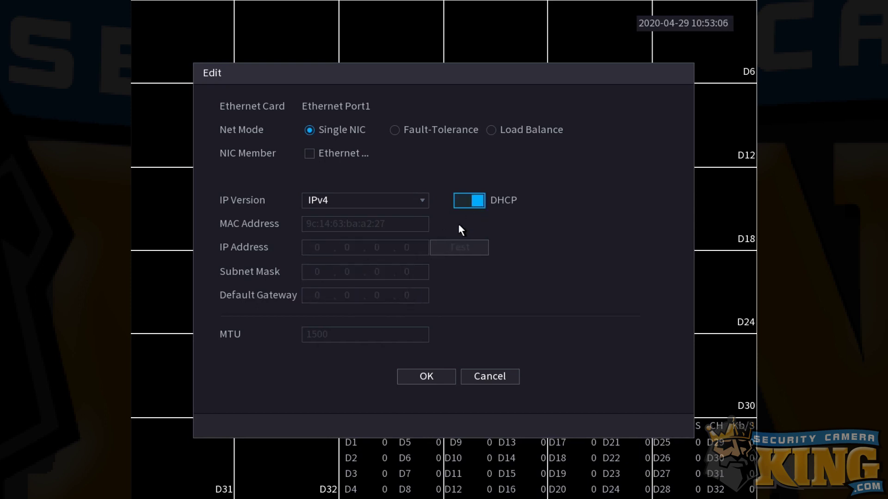
{"action": "left_click", "coordinate": [424, 376]}
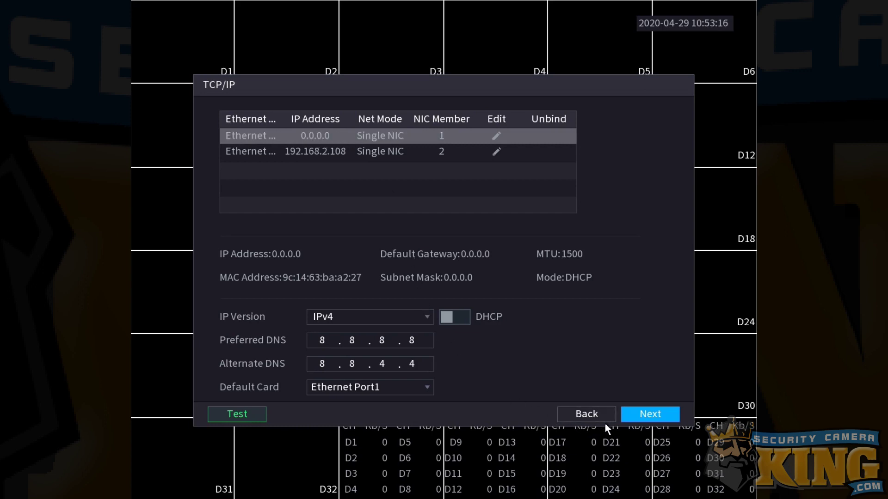
{"action": "left_click", "coordinate": [455, 316]}
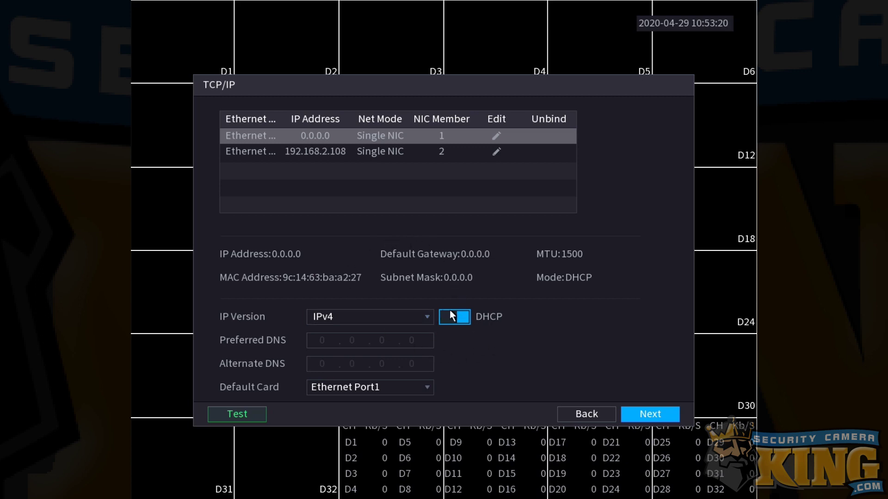
{"action": "left_click", "coordinate": [641, 412]}
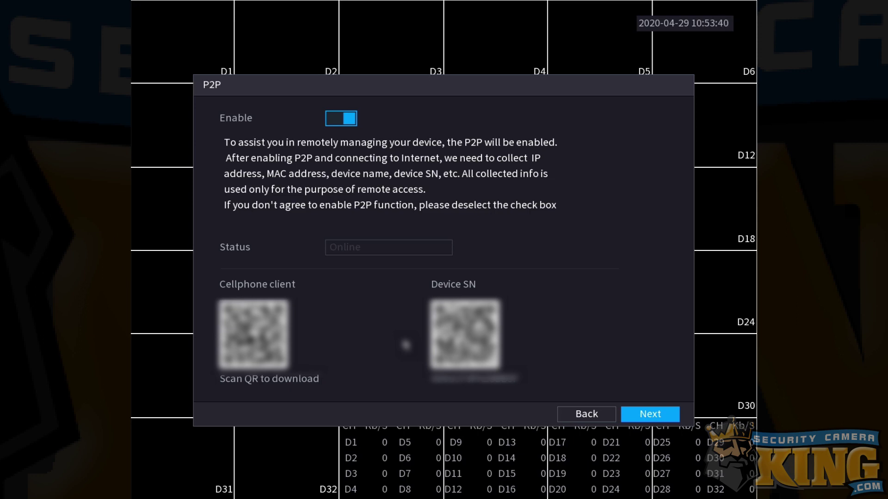
- Leave P2P Enable on with status Online and continue to Registration
{"action": "left_click", "coordinate": [654, 414]}
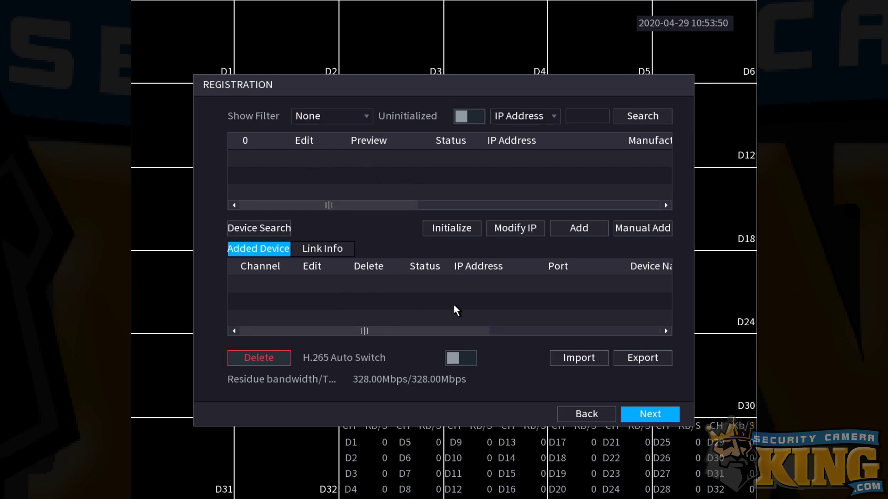
- Run a device search for the three 192.168.10 cameras, skip manual adding, and advance to RAID
{"action": "left_click", "coordinate": [280, 228]}
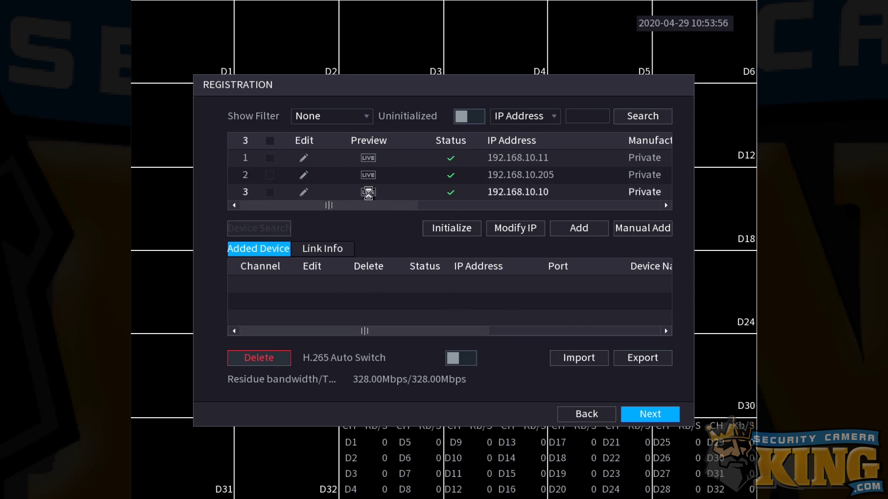
{"action": "left_click", "coordinate": [641, 229]}
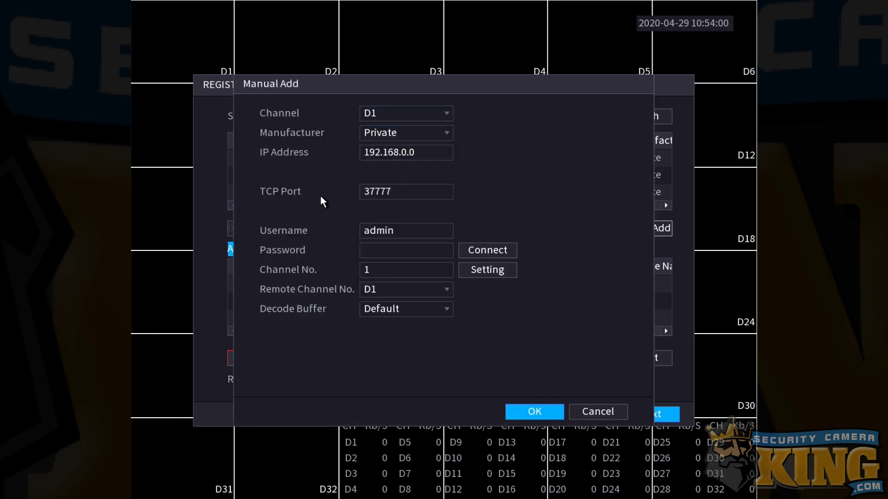
{"action": "left_click", "coordinate": [598, 414]}
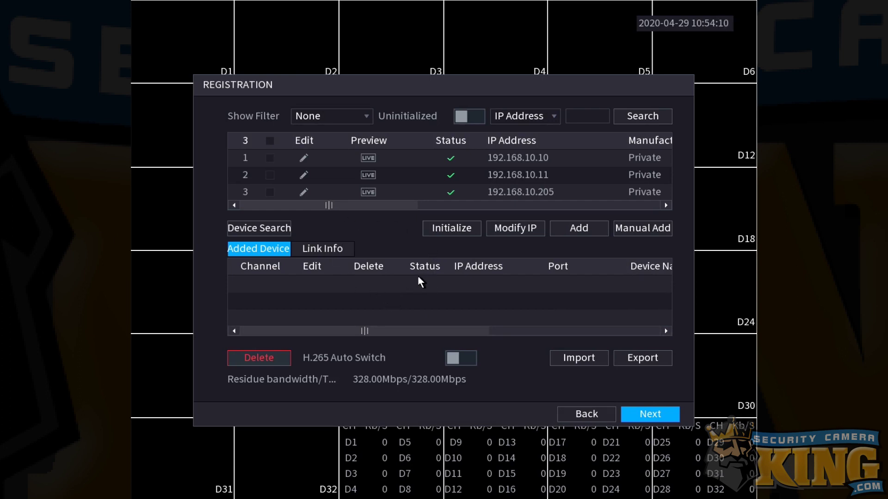
{"action": "left_click", "coordinate": [637, 418]}
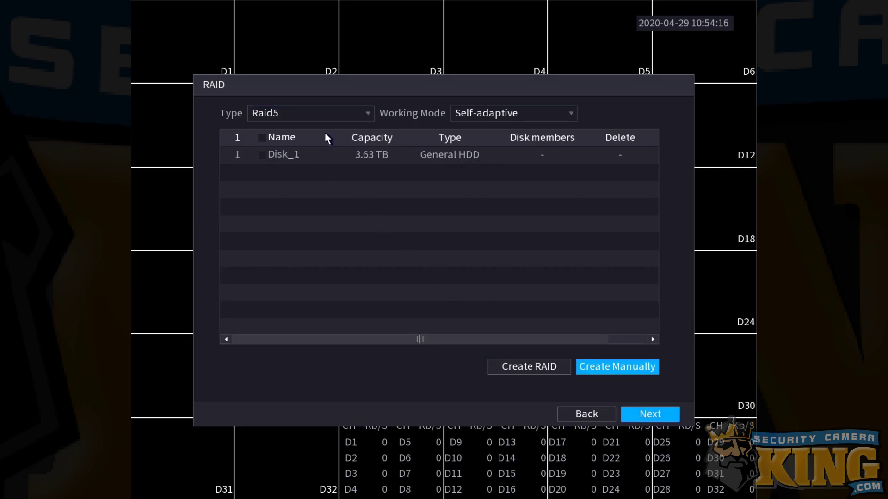
- Leave Disk_1 (3.63 TB) on Raid5 and advance to the recording schedule
{"action": "left_click", "coordinate": [351, 112]}
{"action": "left_click", "coordinate": [350, 111]}
{"action": "left_click", "coordinate": [662, 416]}
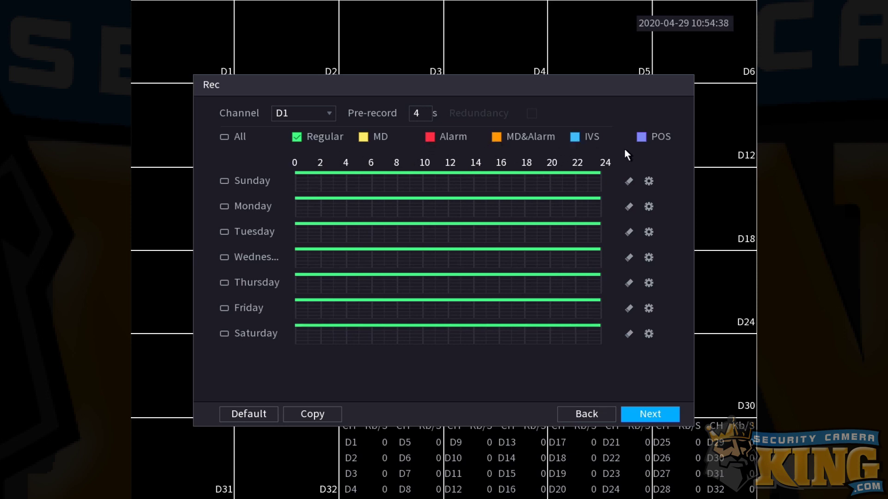
- Accept the unchanged Regular 0–24 daily recording schedule and the snapshot schedule, completing the wizard
{"action": "left_click", "coordinate": [650, 183]}
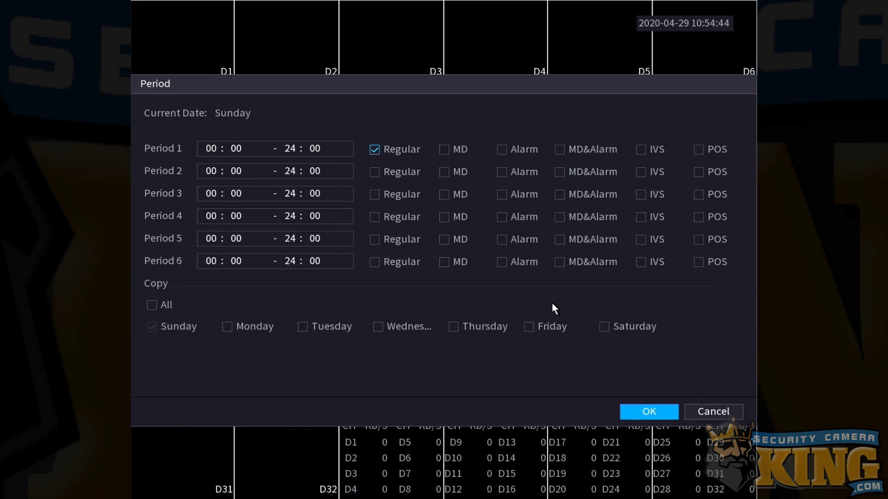
{"action": "left_click", "coordinate": [717, 417]}
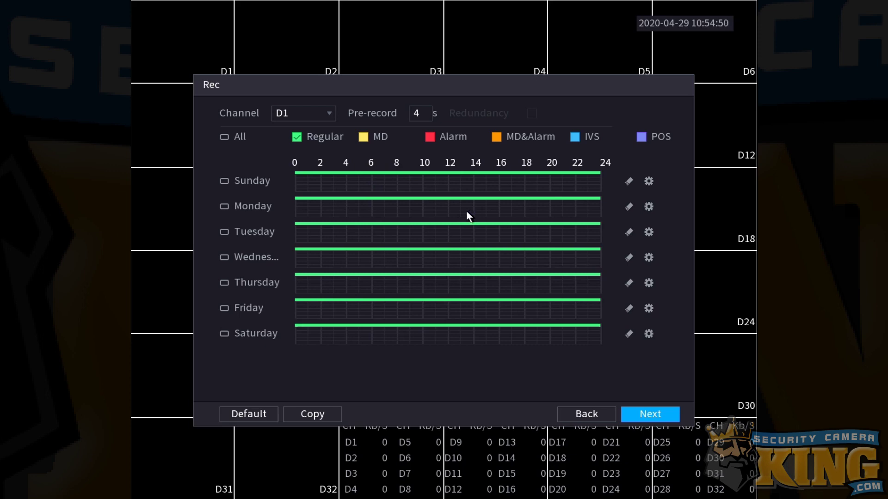
{"action": "left_click", "coordinate": [673, 416]}
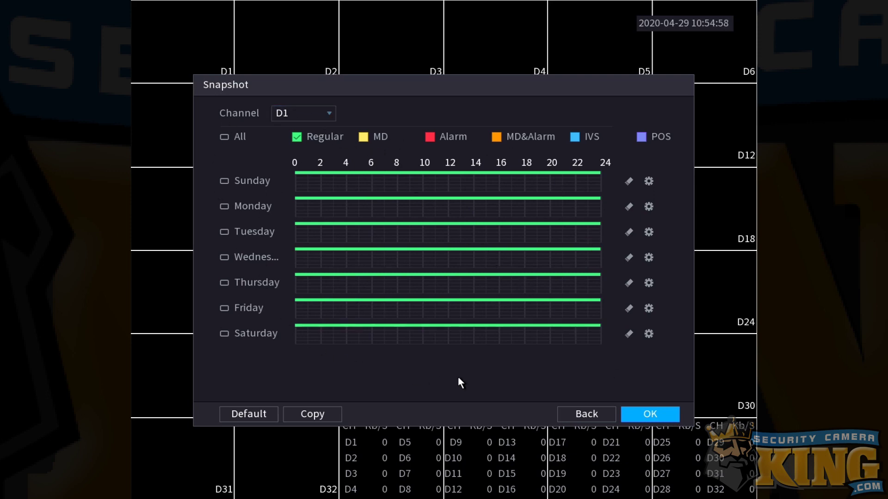
{"action": "left_click", "coordinate": [651, 418]}
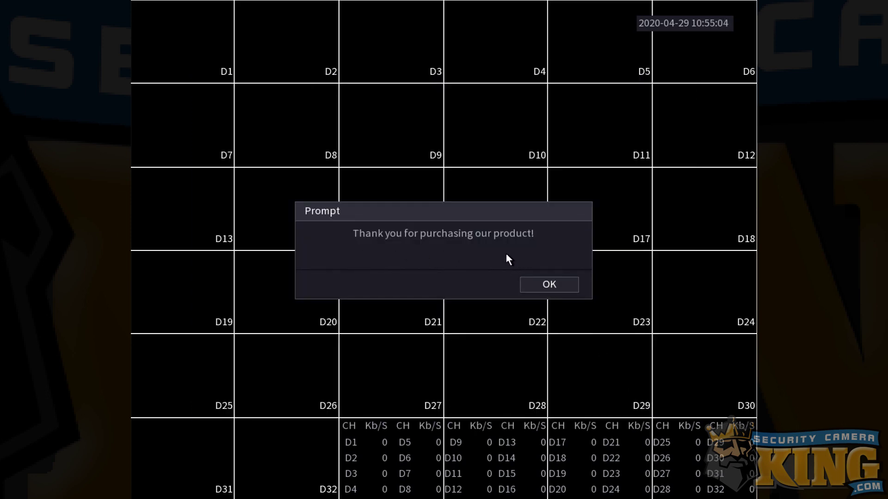
- Acknowledge the 'Thank you for purchasing our product!' message to reach the 32-channel live view
{"action": "left_click", "coordinate": [565, 282]}
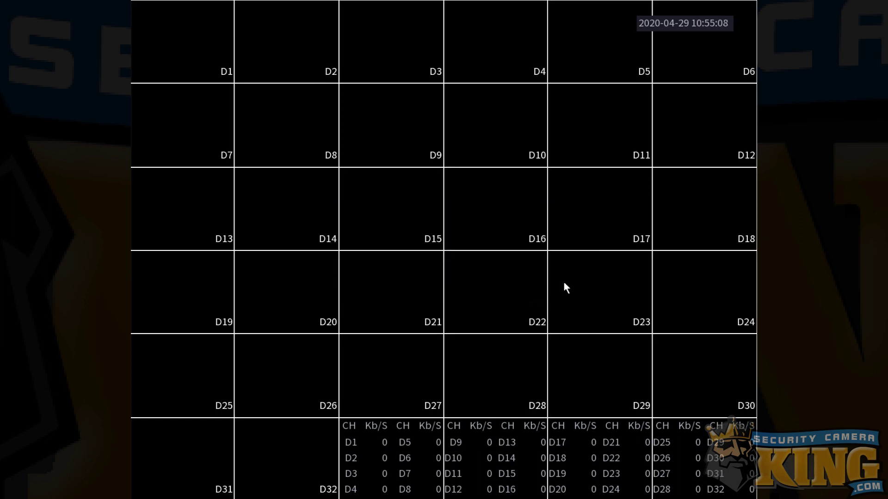